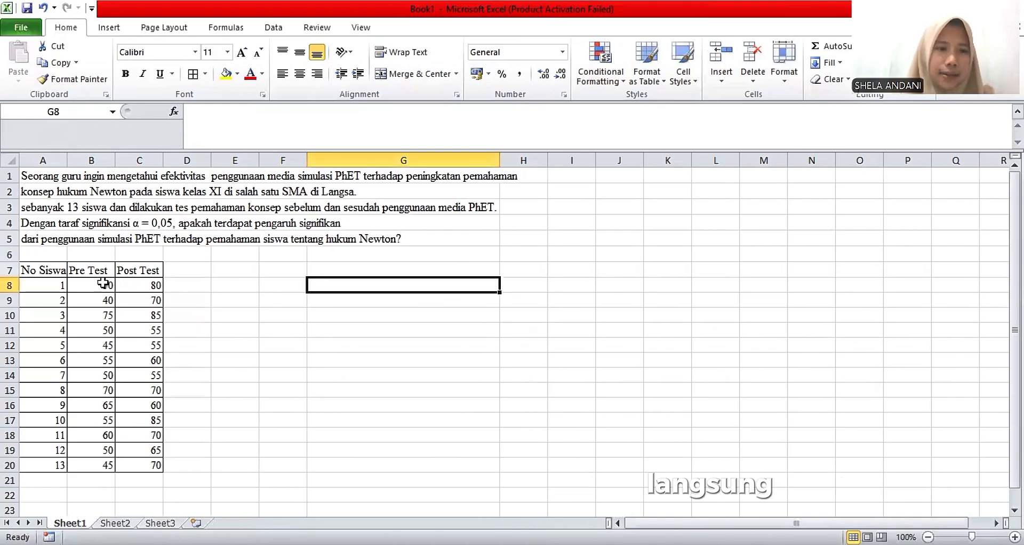
# Copy the pre-test and post-test scores in B8:C20 and paste them into the first two columns of the SPSS Data Editor.
pyautogui.moveTo(104, 287); pyautogui.dragTo(139, 466)
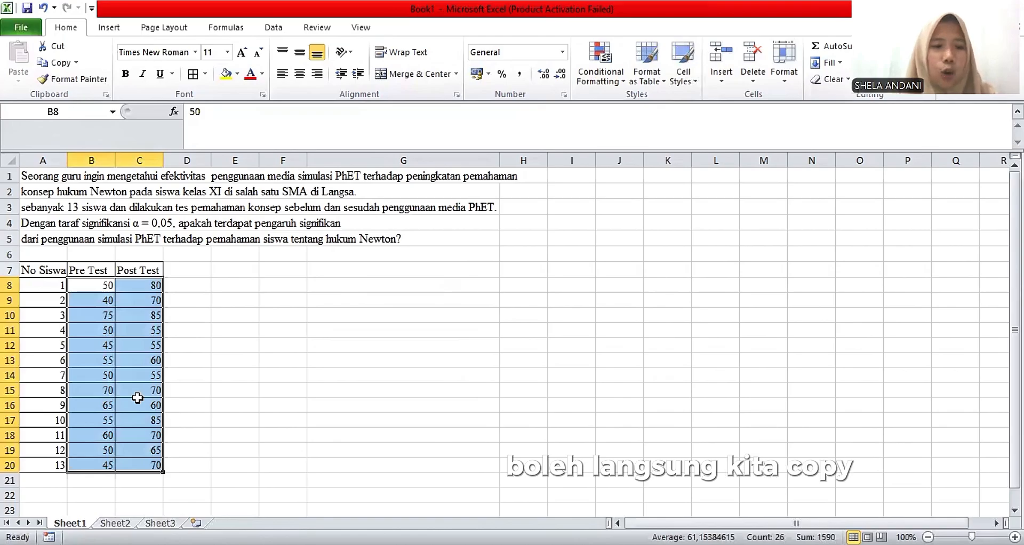
pyautogui.hotkey('ctrl', 'c')
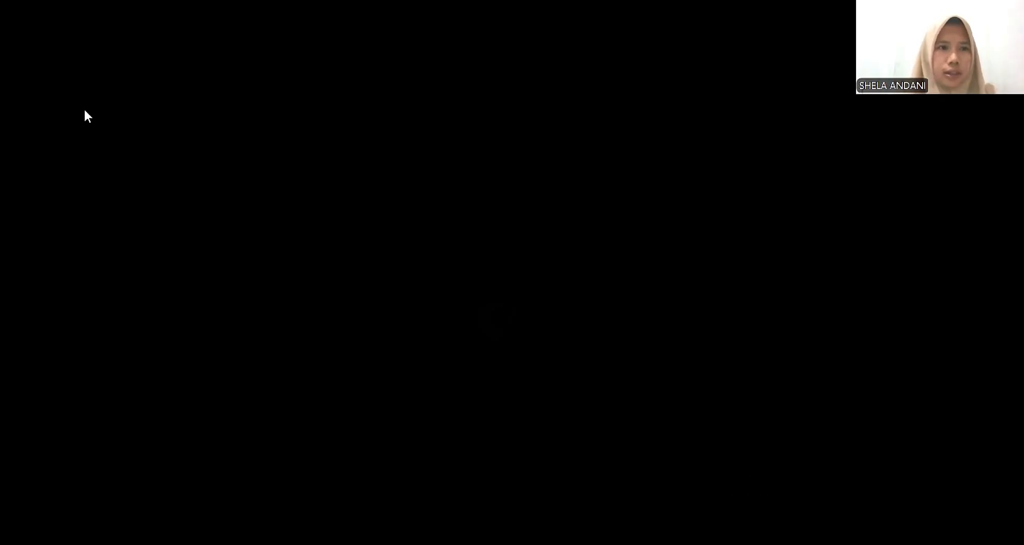
pyautogui.moveTo(85, 108); pyautogui.dragTo(152, 266)
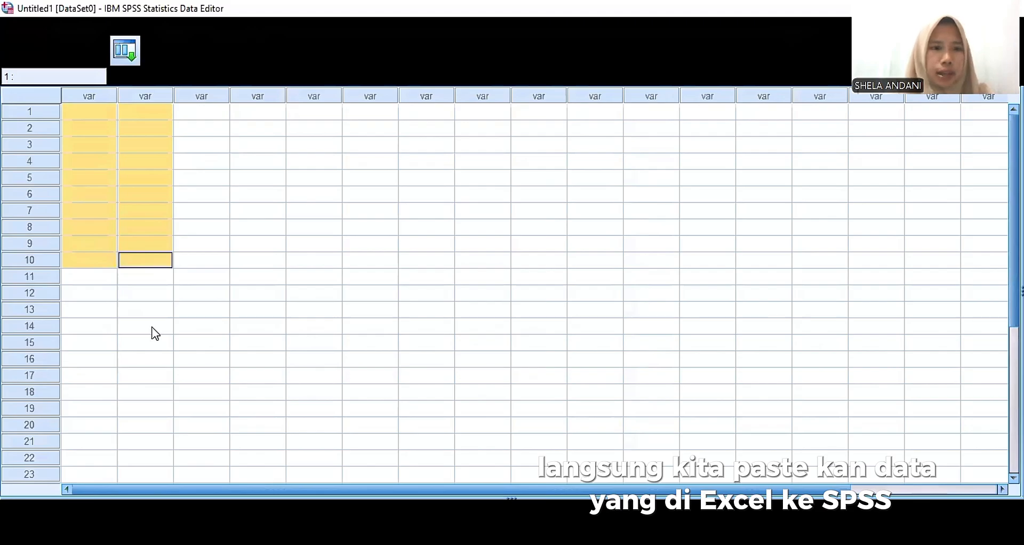
pyautogui.hotkey('ctrl', 'v')
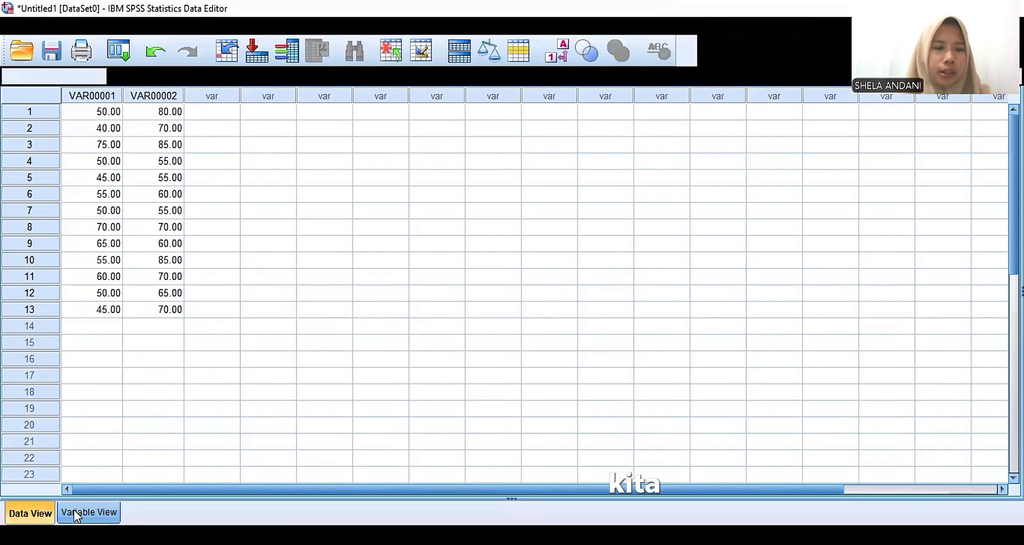
# Rename the first variable Pre_Test and the second variable Post_Test.
pyautogui.click(76, 515)
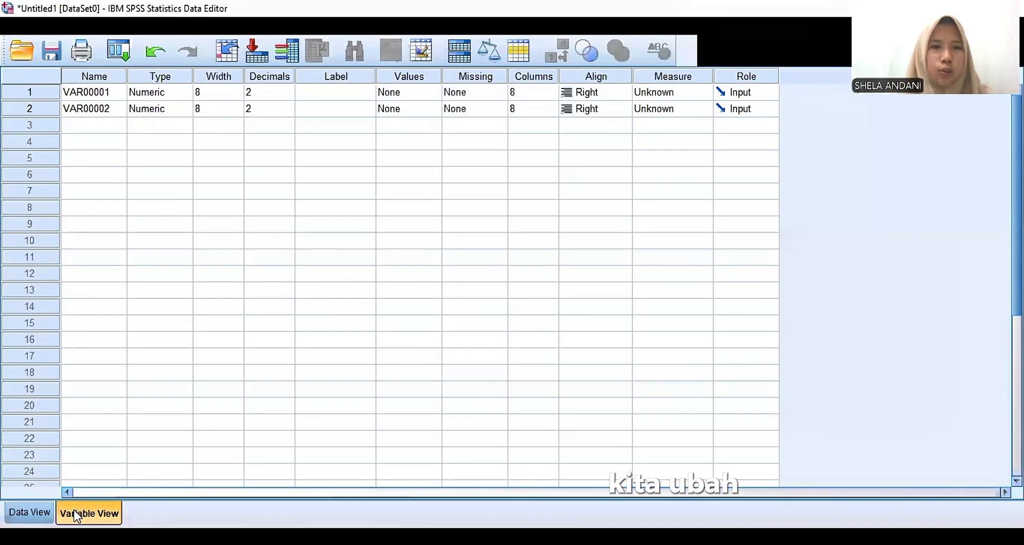
pyautogui.click(95, 100)
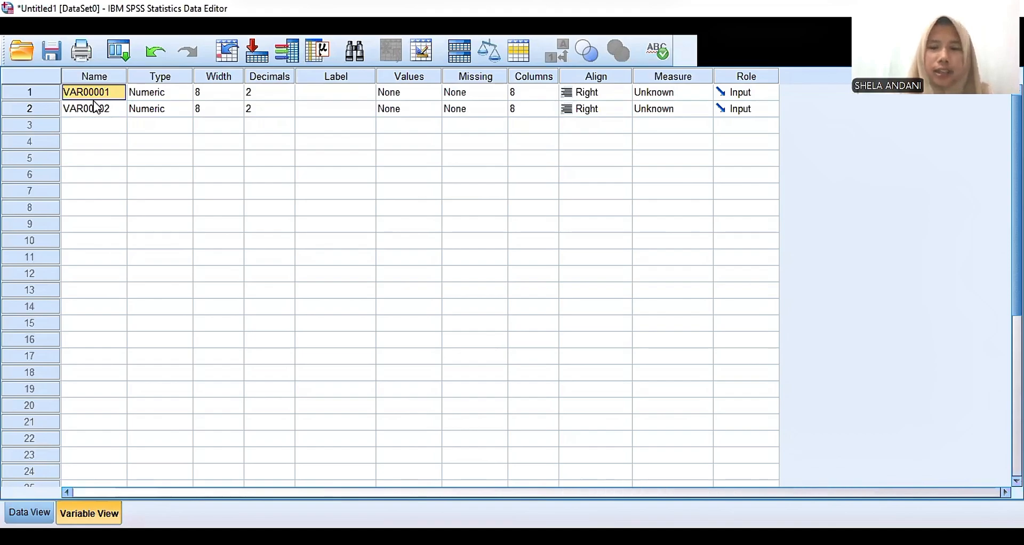
pyautogui.press('BackSpace')
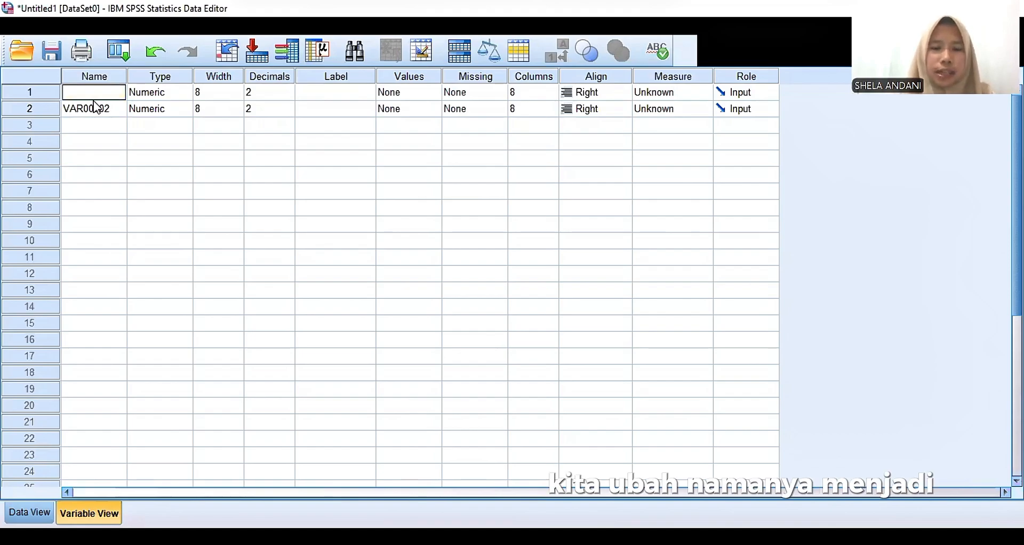
pyautogui.write('Pre_Test')
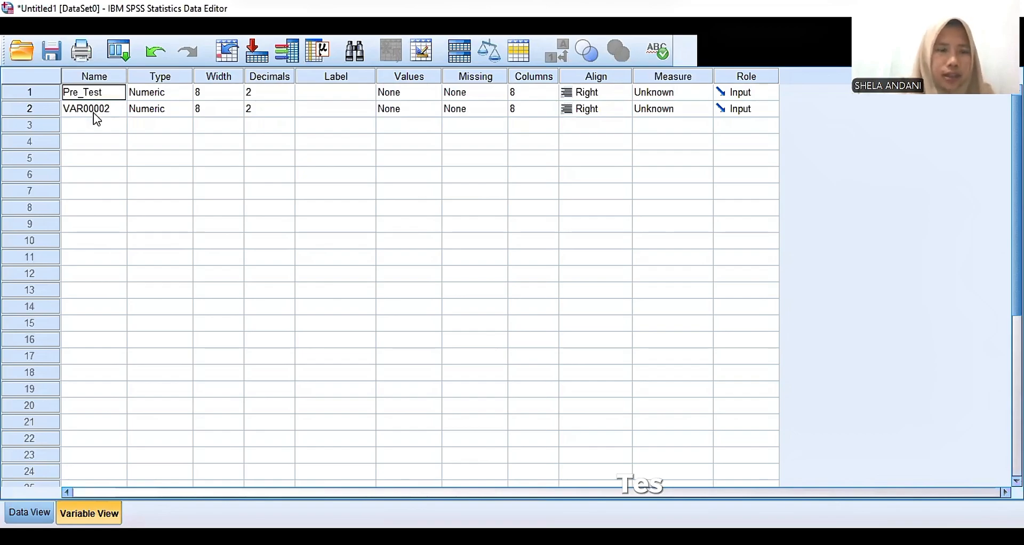
pyautogui.write('P')
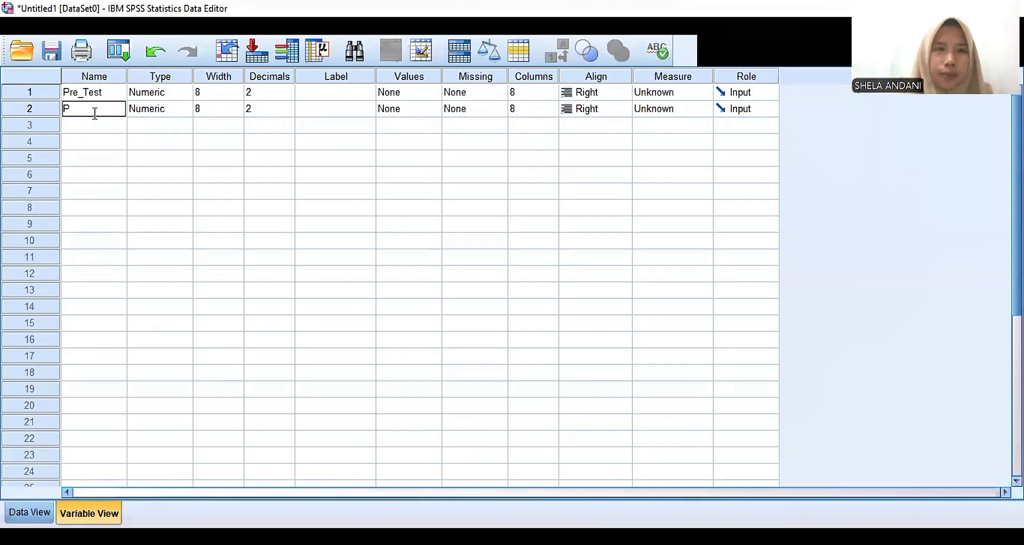
pyautogui.write('ost_Test')
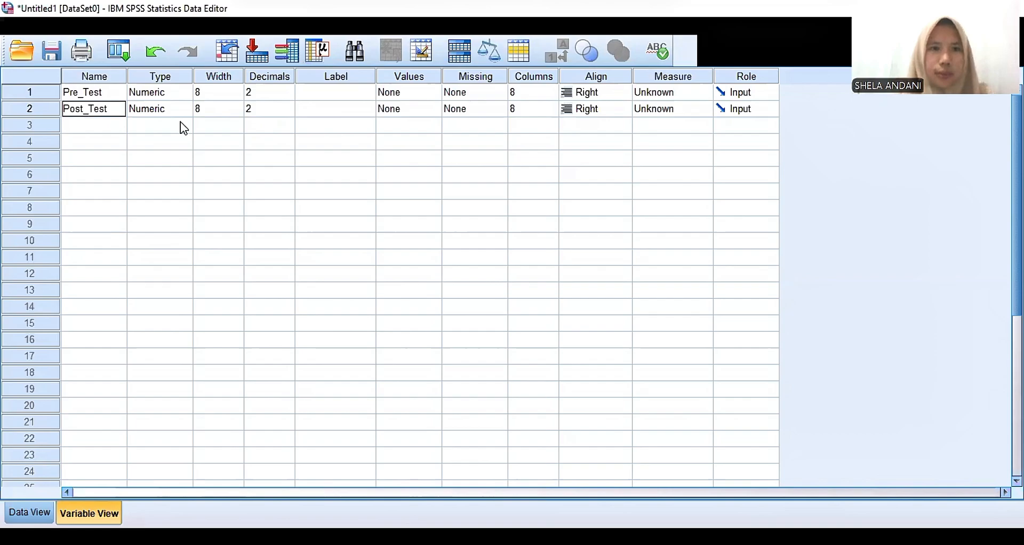
# Set the decimals to 0 and the measurement level to Scale for both Pre_Test and Post_Test.
pyautogui.click(287, 88)
pyautogui.write('0')
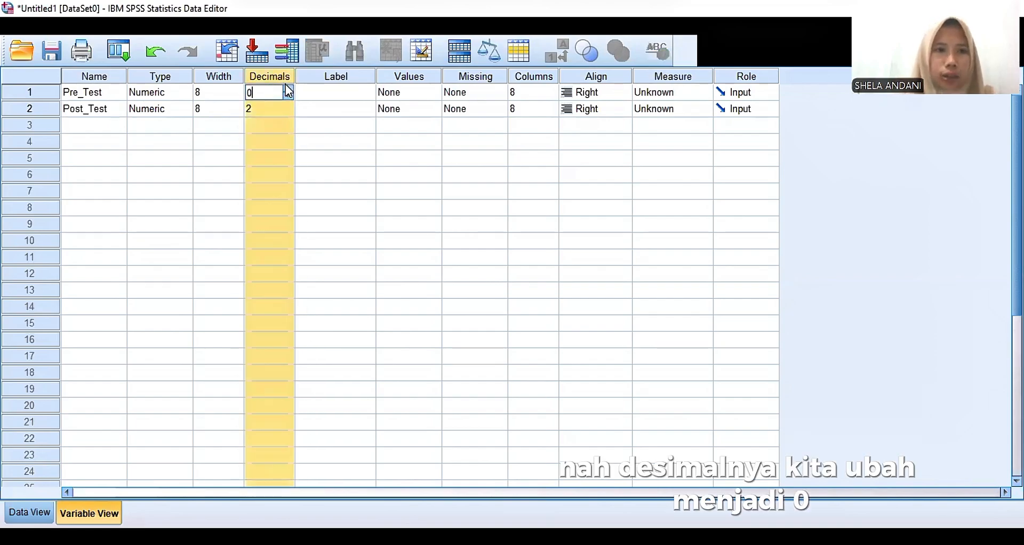
pyautogui.click(281, 103)
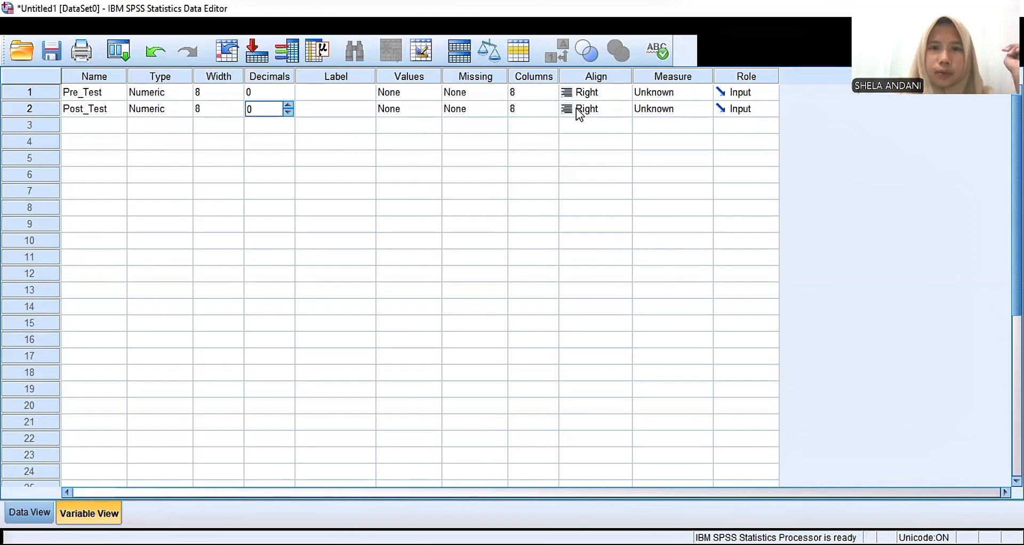
pyautogui.click(663, 94)
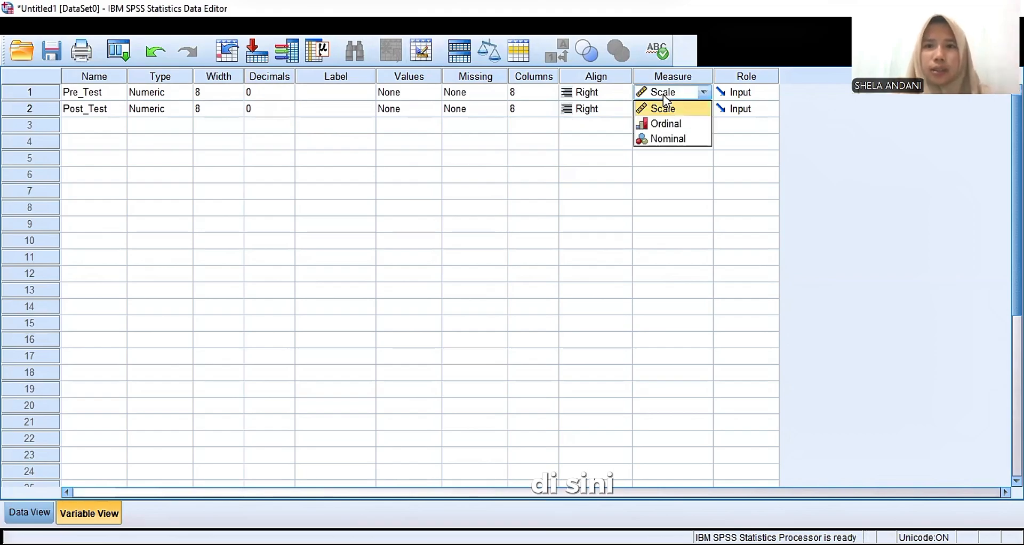
pyautogui.click(663, 95)
pyautogui.click(663, 106)
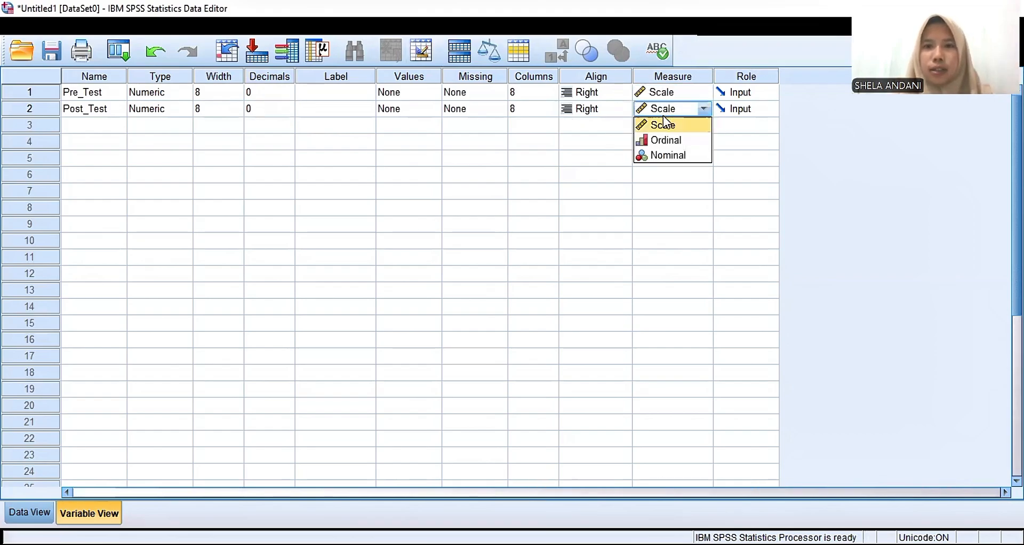
pyautogui.click(664, 125)
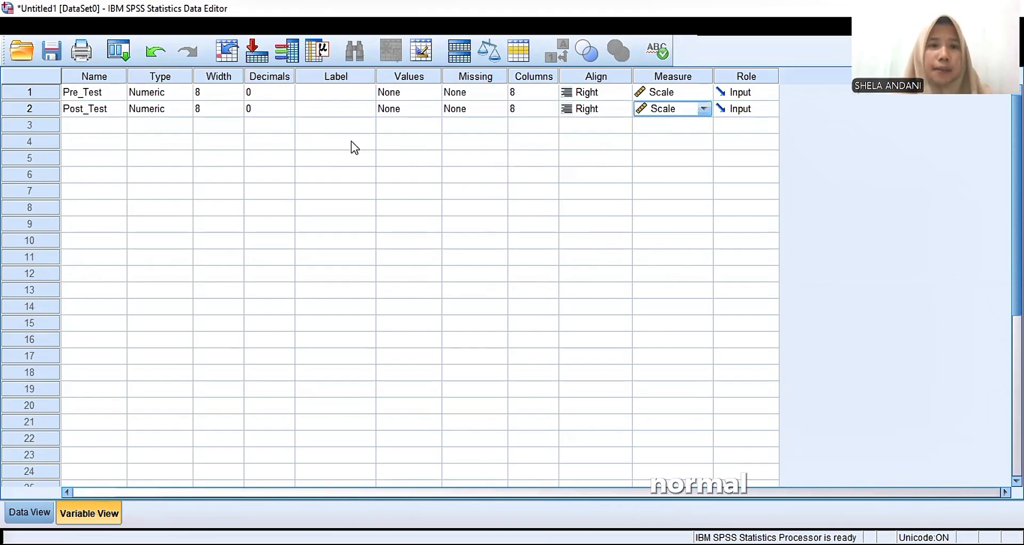
# Set up a descriptive Explore analysis of the data with Pre_Test and Post_Test as dependent variables.
pyautogui.click(50, 511)
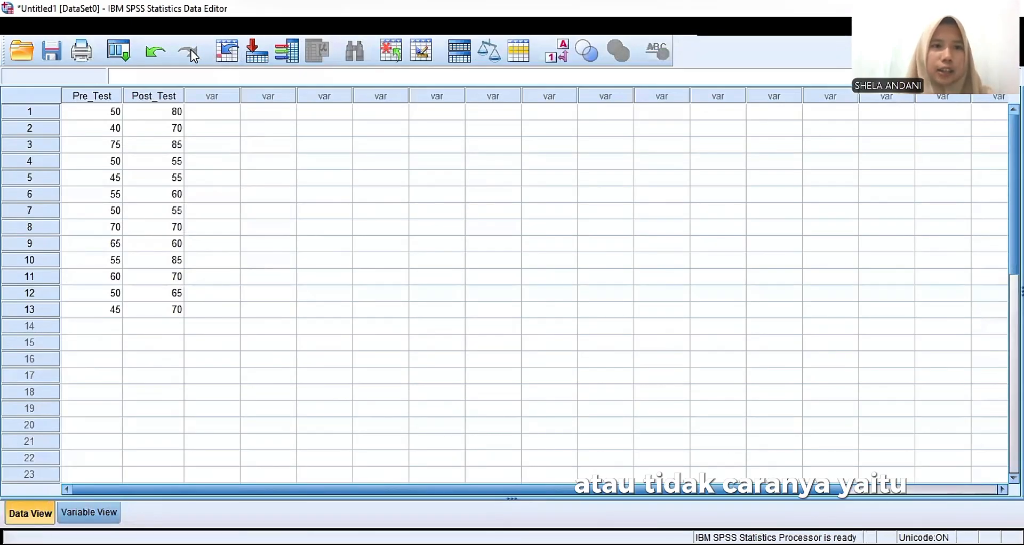
pyautogui.click(210, 26)
pyautogui.click(215, 25)
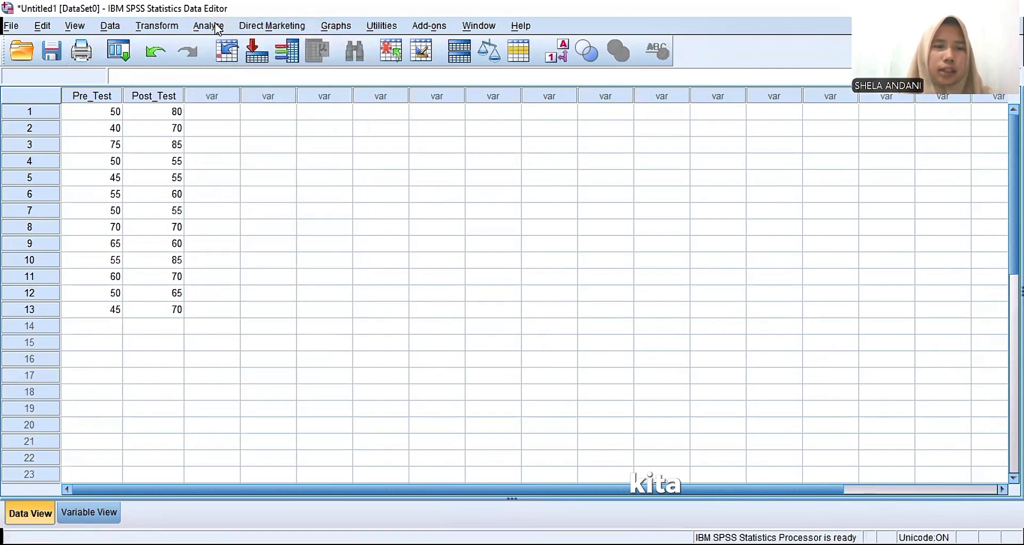
pyautogui.click(216, 26)
pyautogui.moveTo(285, 64)
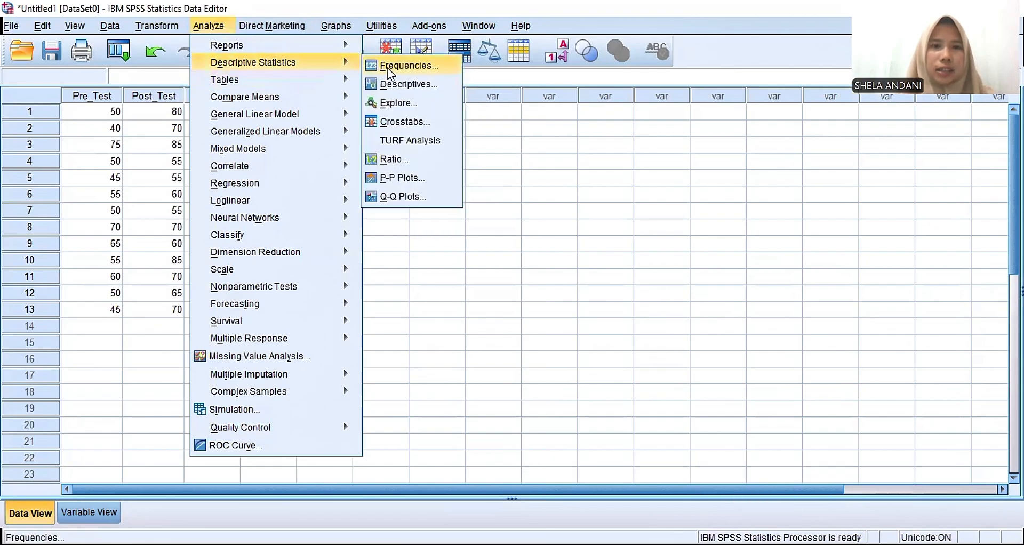
pyautogui.click(399, 103)
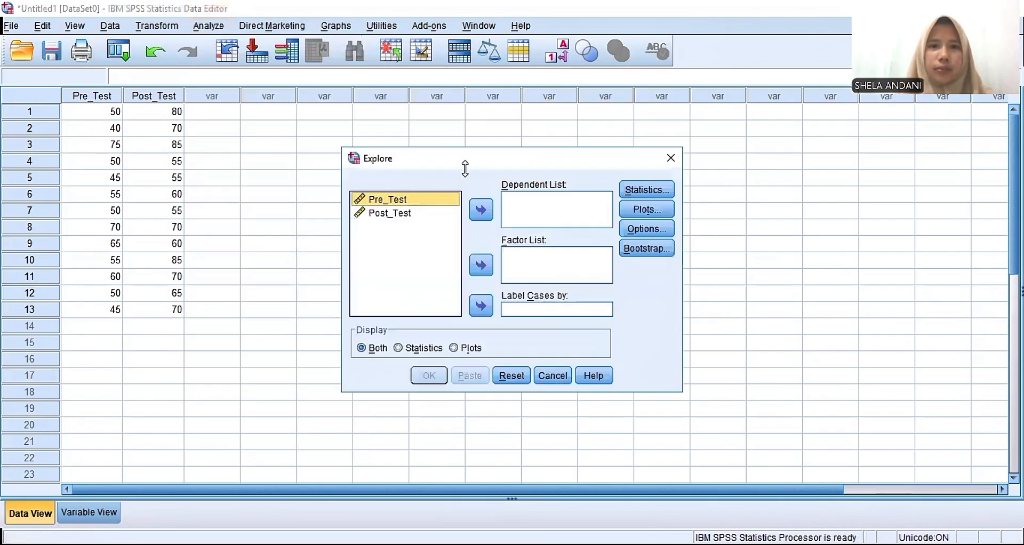
pyautogui.click(480, 211)
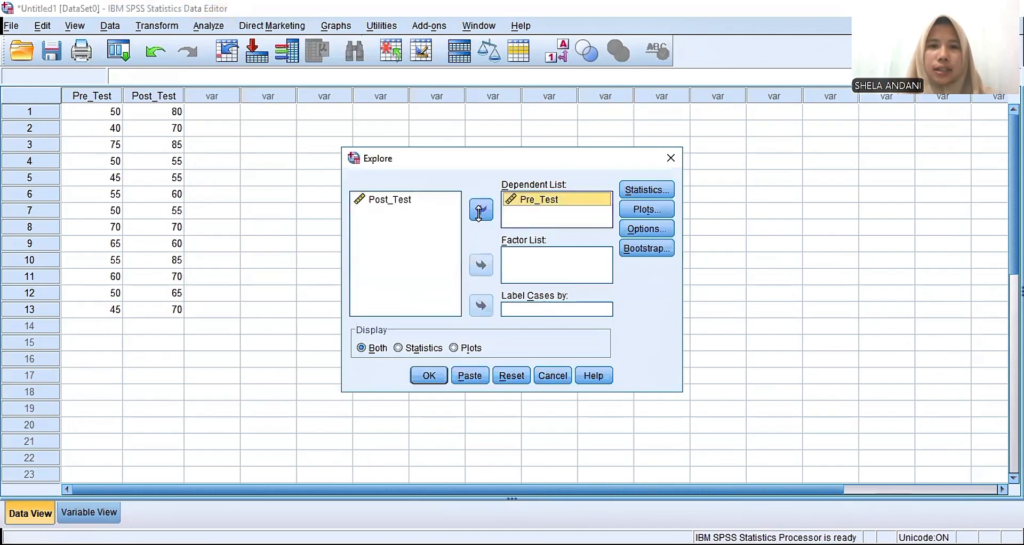
pyautogui.click(451, 201)
pyautogui.click(481, 210)
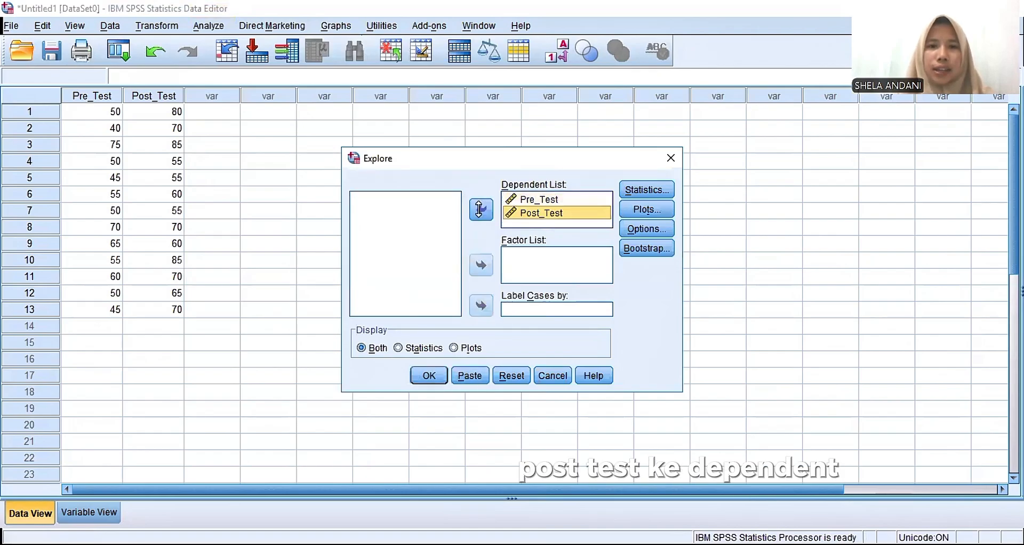
# Include normality plots with tests in the Explore analysis, run it and review its output.
pyautogui.click(645, 208)
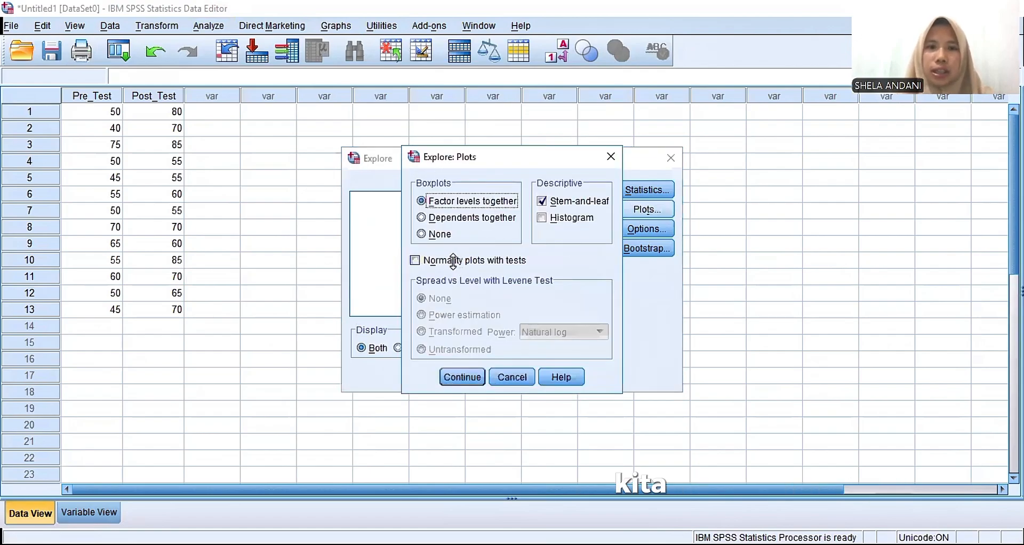
pyautogui.click(453, 260)
pyautogui.click(464, 376)
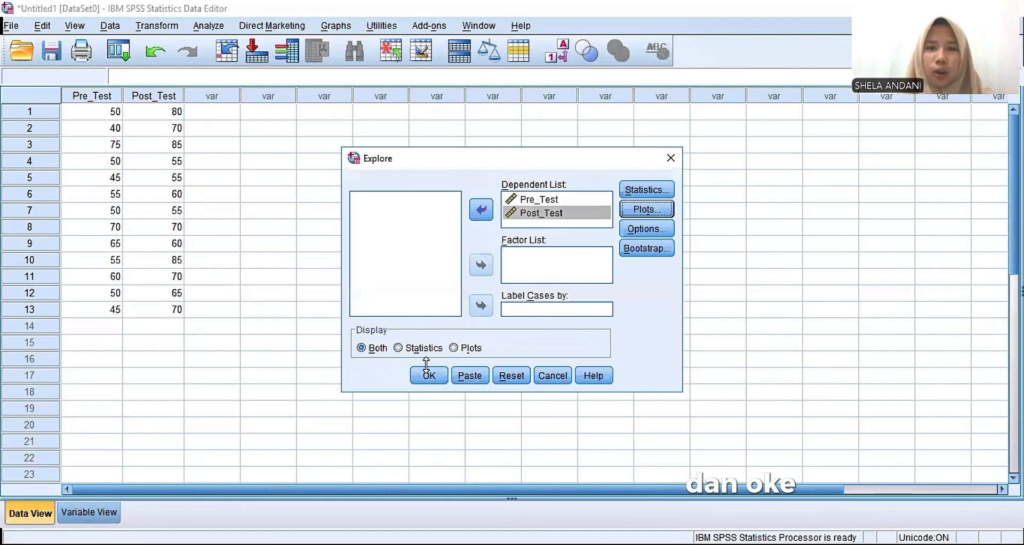
pyautogui.click(428, 374)
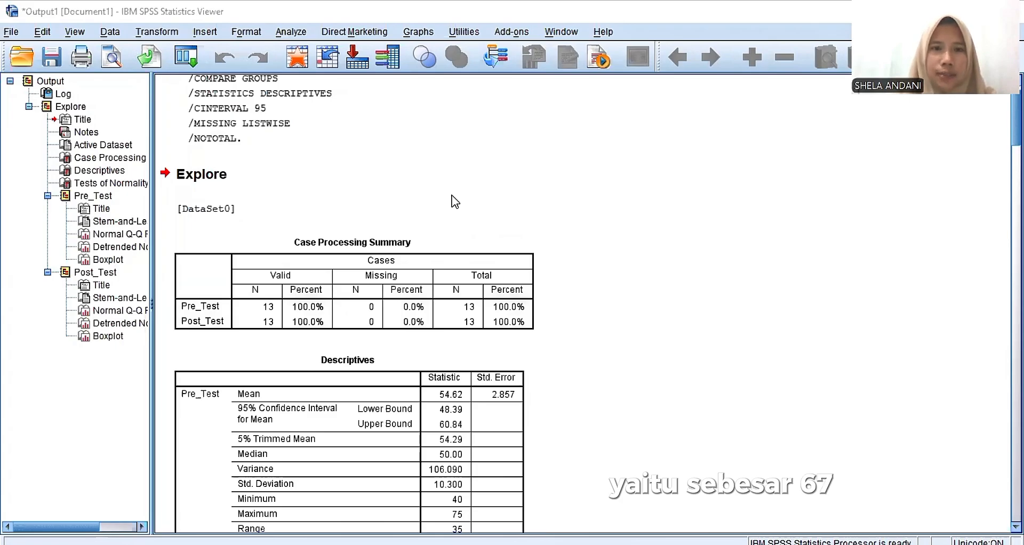
pyautogui.scroll(-10, 455, 202)
pyautogui.click(453, 213)
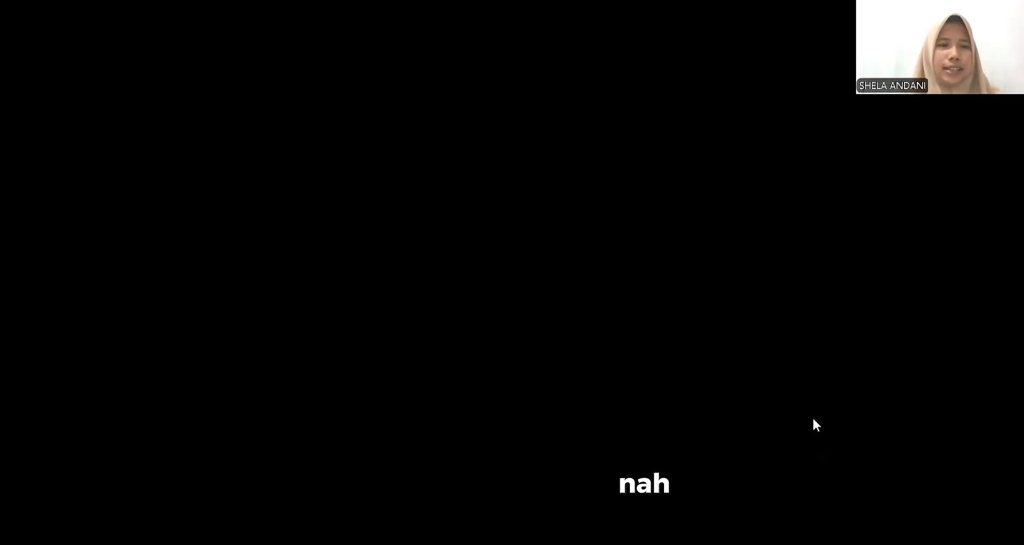
# Set up a Paired-Samples T Test with Pre_Test as Variable1 and Post_Test as Variable2 of pair 1.
pyautogui.click(205, 27)
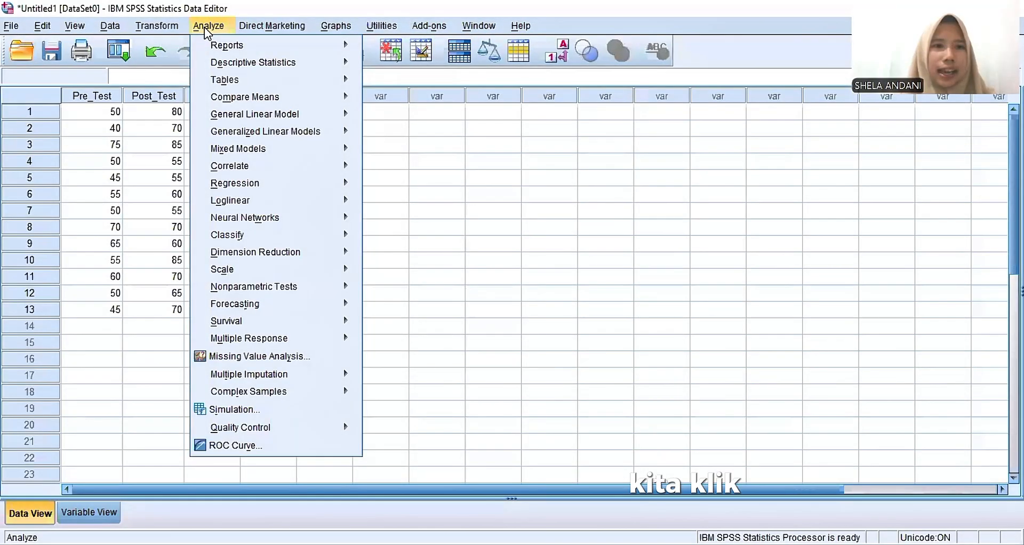
pyautogui.moveTo(283, 100)
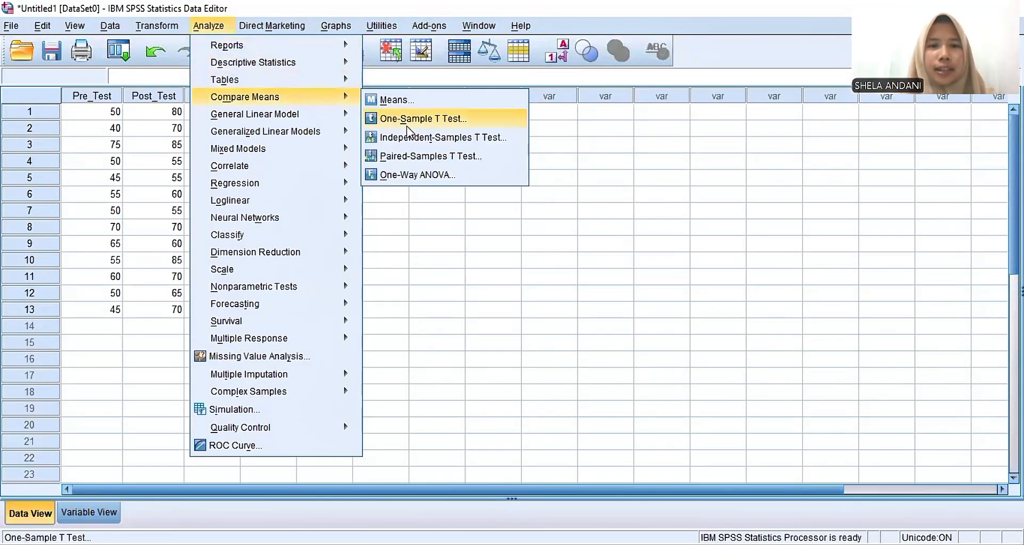
pyautogui.click(416, 157)
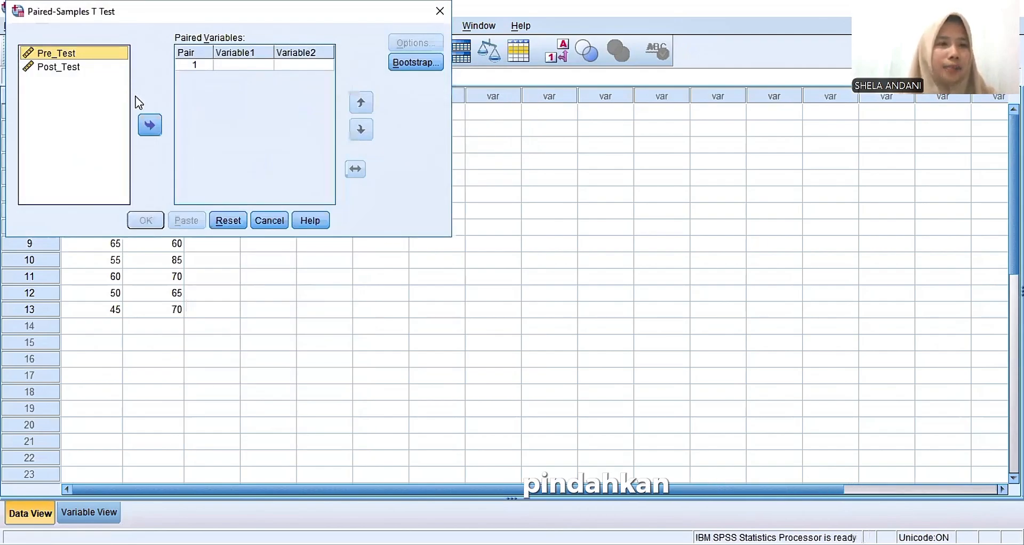
pyautogui.click(151, 125)
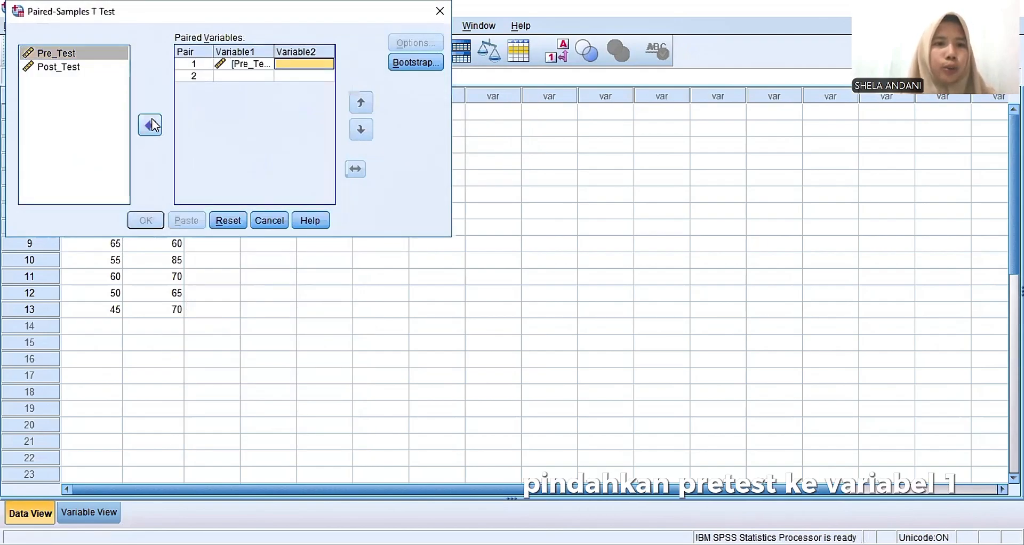
pyautogui.click(105, 64)
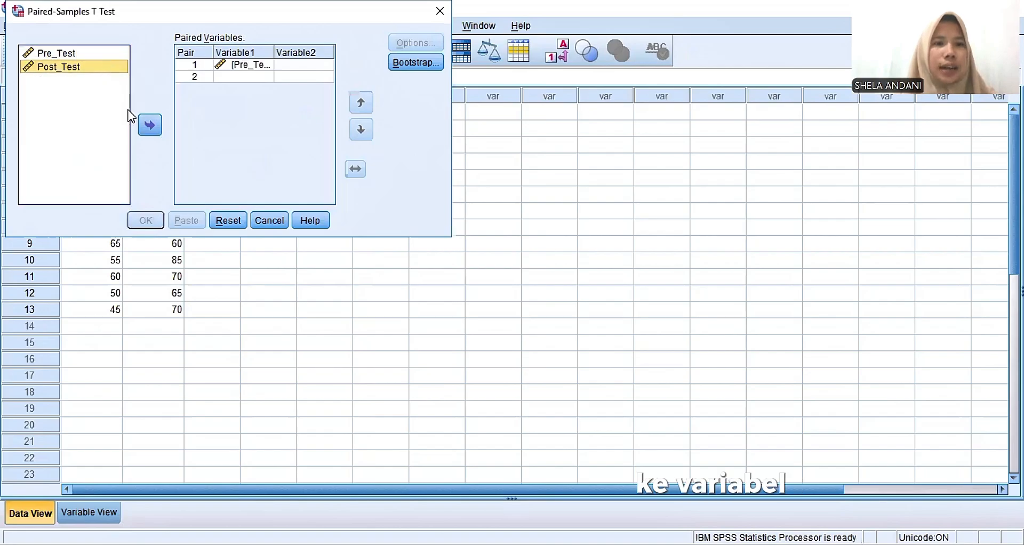
pyautogui.click(150, 125)
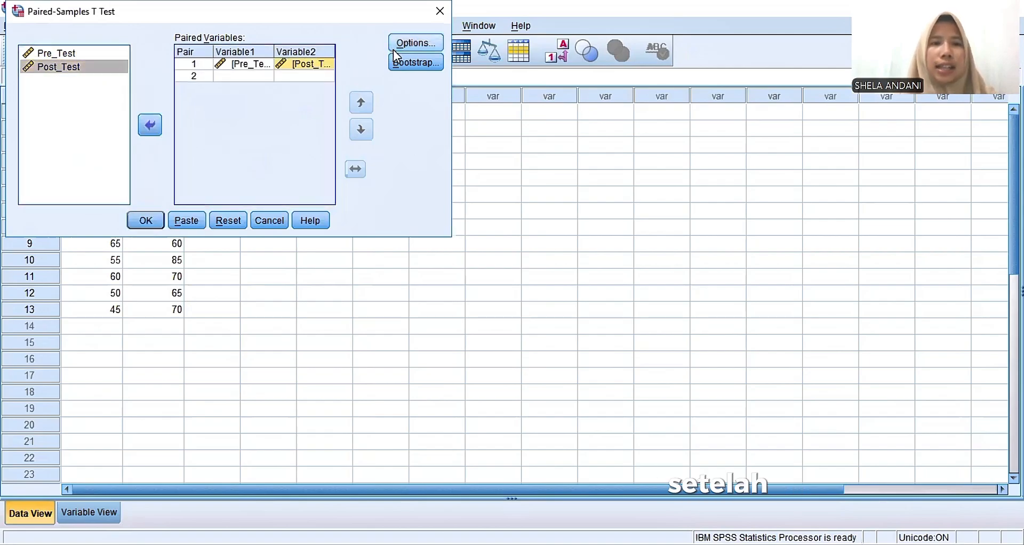
# Accept the 95% confidence interval with cases excluded analysis by analysis, and run the paired-samples test.
pyautogui.click(410, 42)
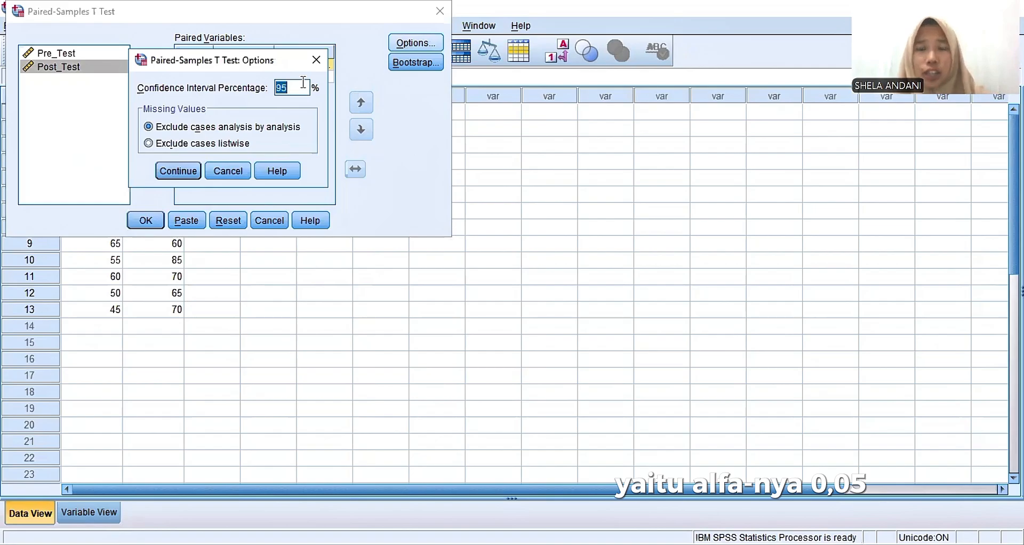
pyautogui.click(184, 171)
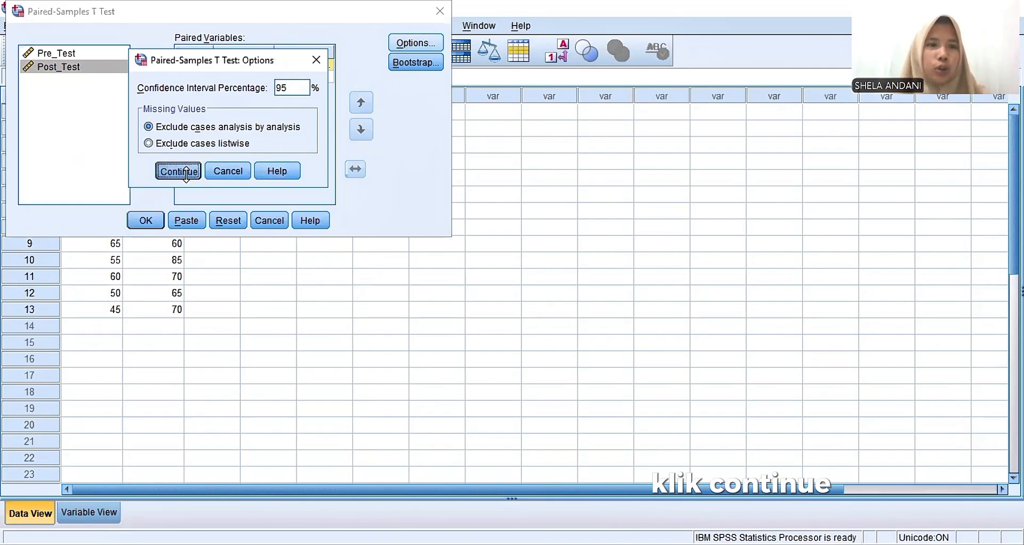
pyautogui.click(152, 216)
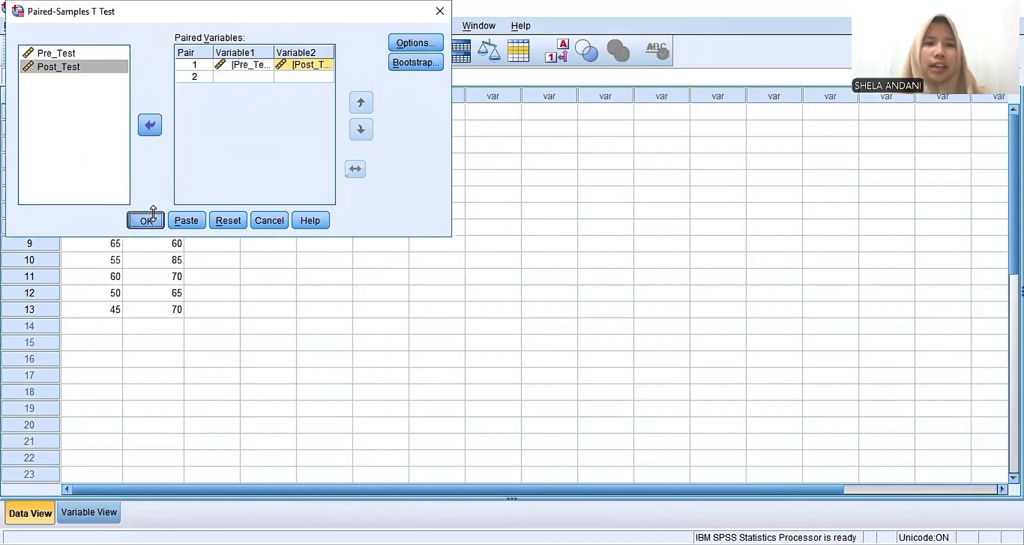